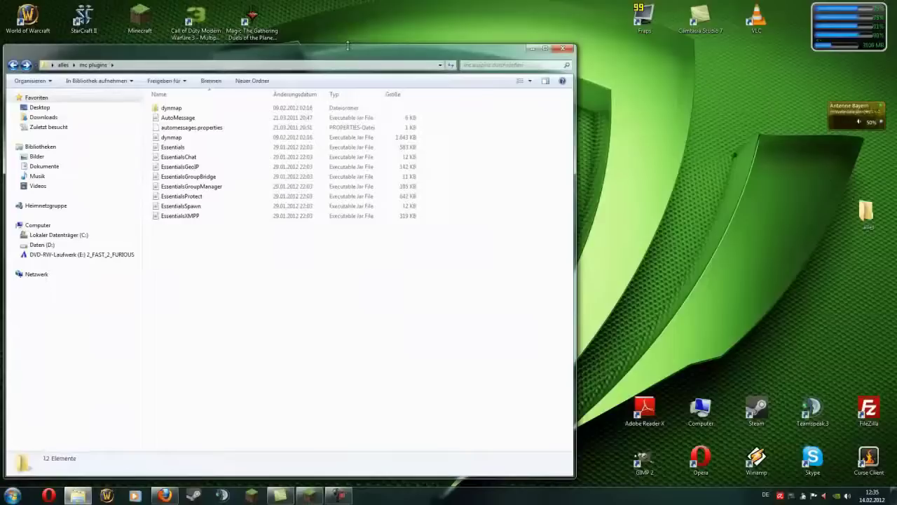
# Reposition the mc plugins folder window and select the dynmap jar file in it
pyautogui.moveTo(347, 45); pyautogui.dragTo(312, 101)
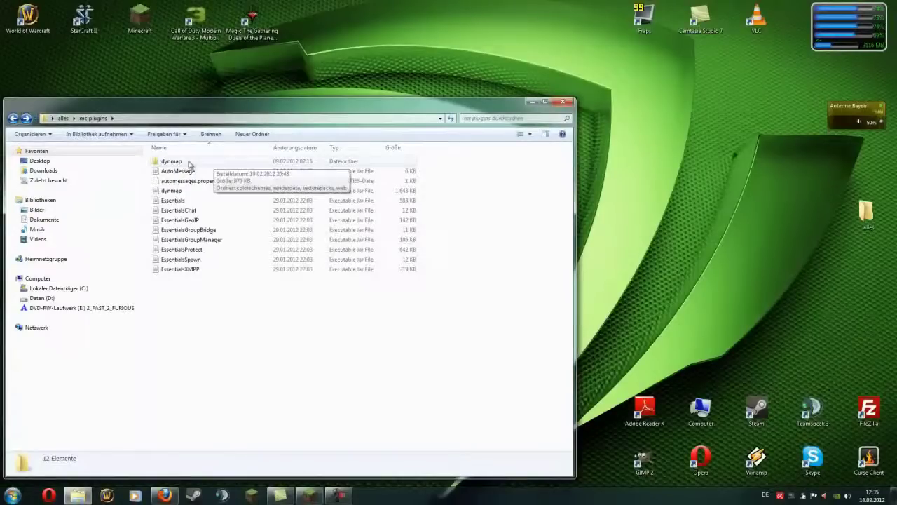
pyautogui.click(189, 163)
pyautogui.click(203, 192)
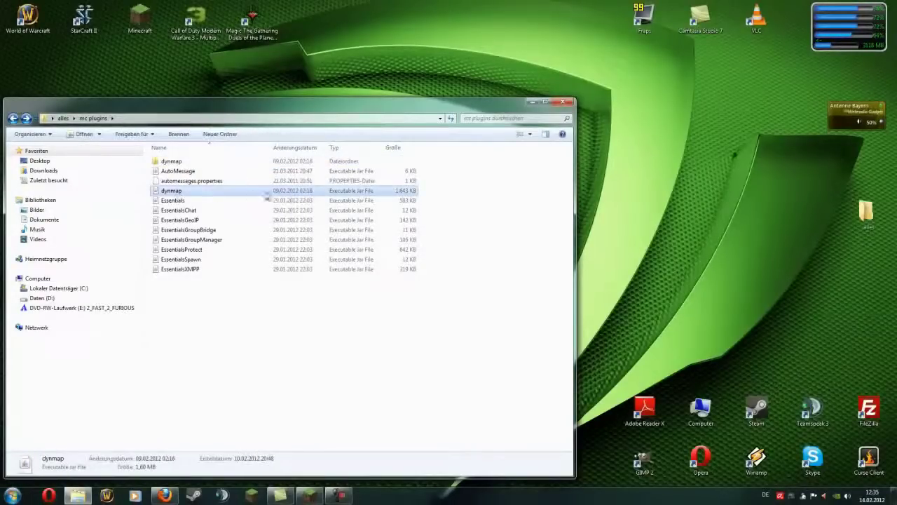
pyautogui.moveTo(267, 198)
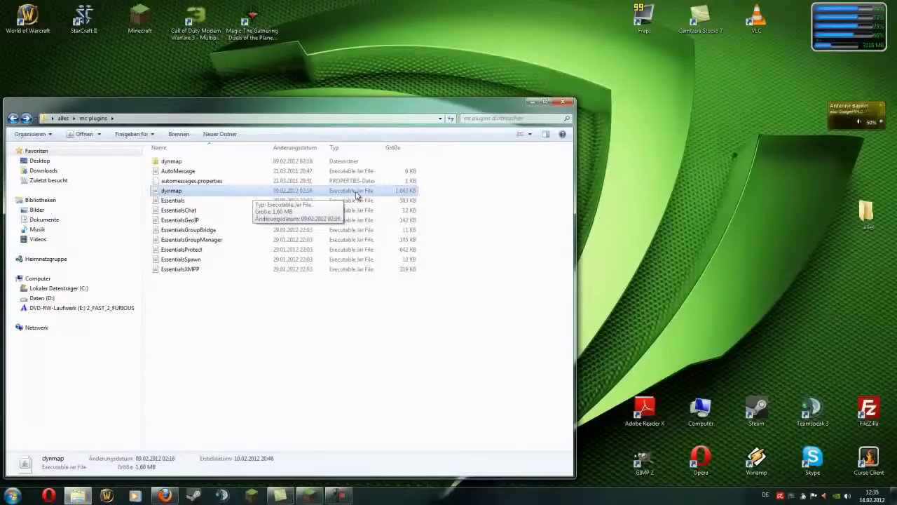
pyautogui.moveTo(183, 193)
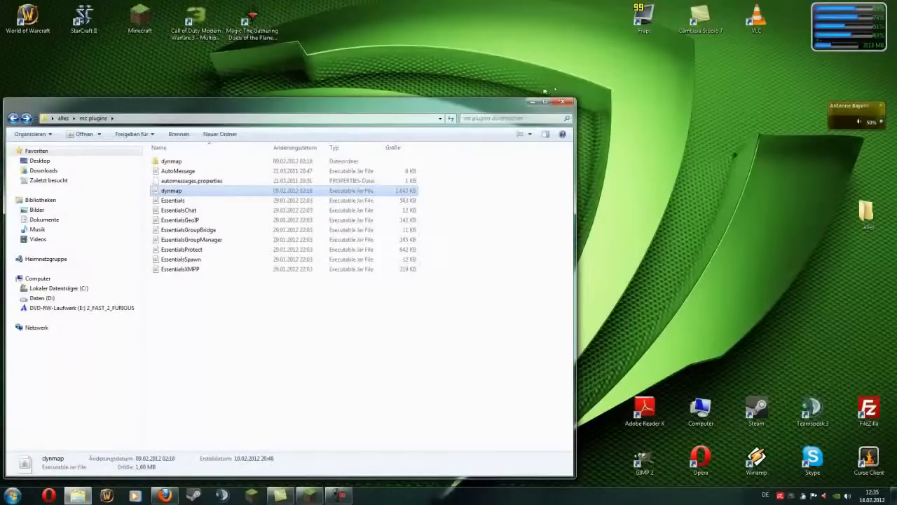
# Open FileZilla and connect to the saved server Dawn Creative MC from the Servermanager
pyautogui.doubleClick(869, 412)
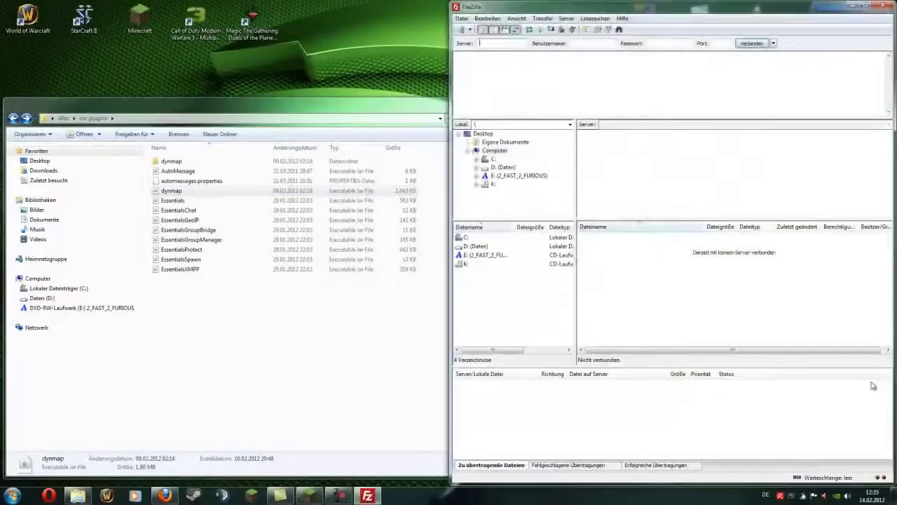
pyautogui.click(462, 18)
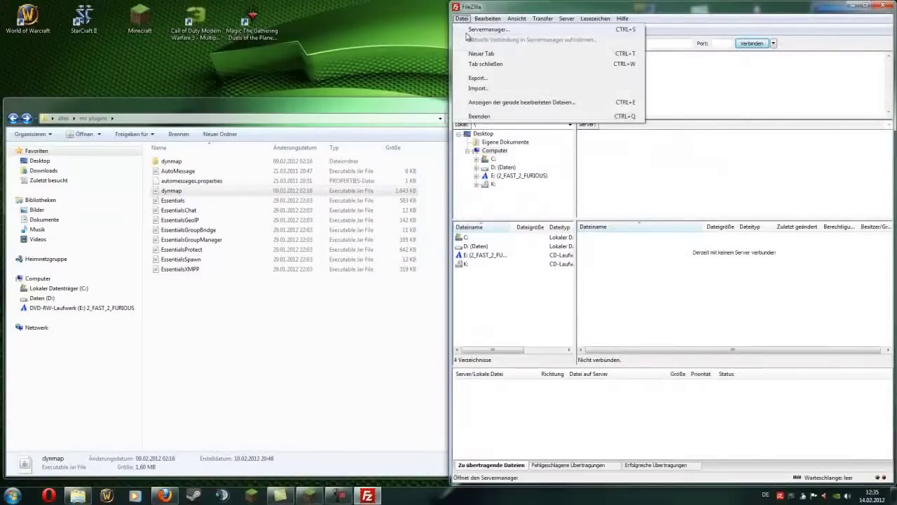
pyautogui.click(467, 31)
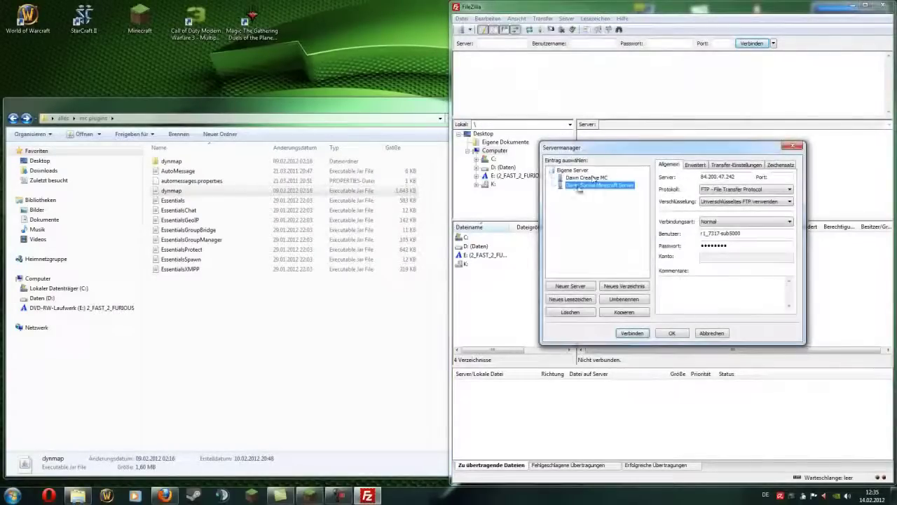
pyautogui.click(587, 177)
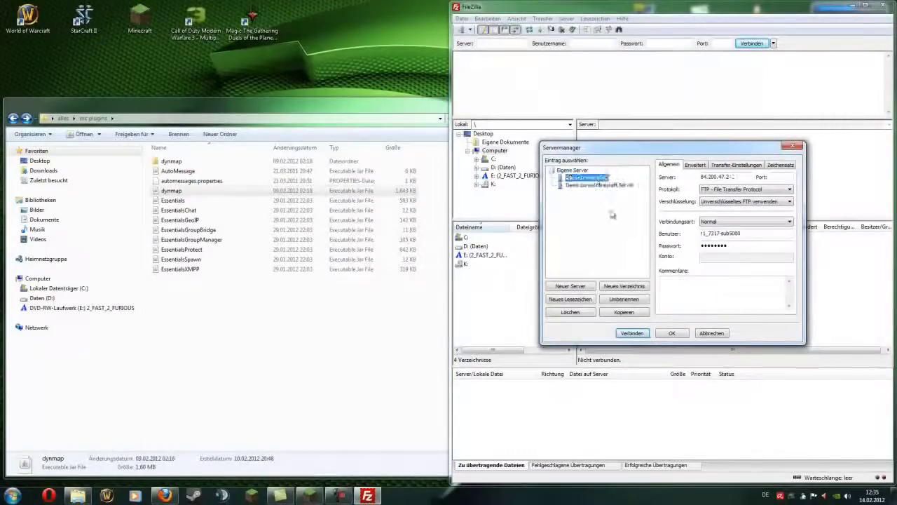
pyautogui.click(633, 334)
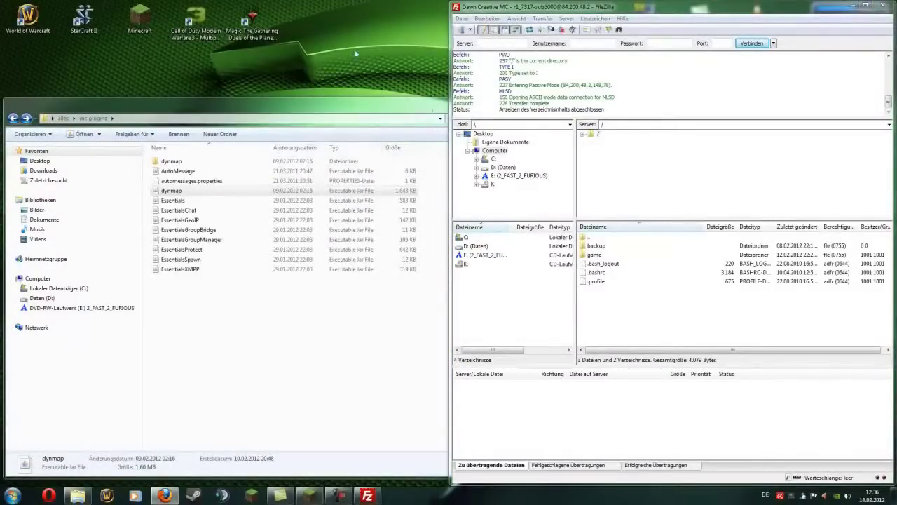
# Switch to the browser and look at the plugin categories in the Bukkit plugin directory
pyautogui.hotkey('alt', 'Tab')
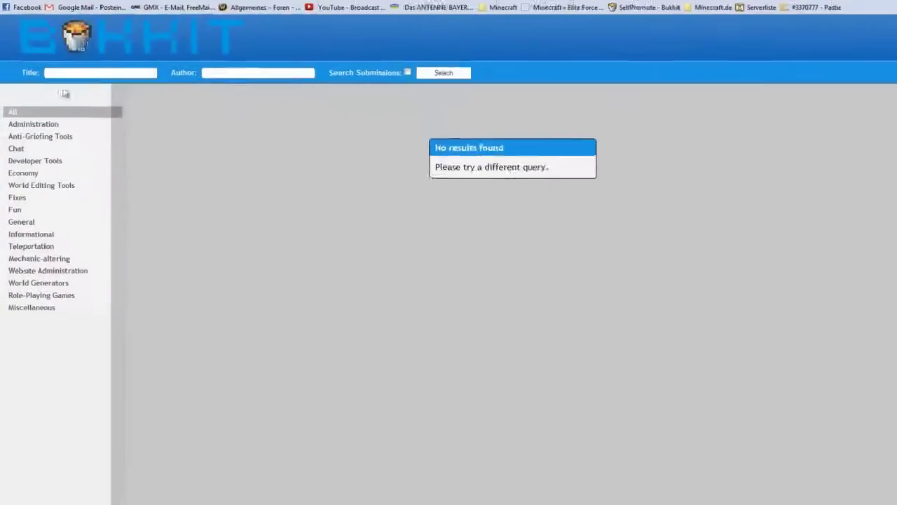
pyautogui.click(19, 124)
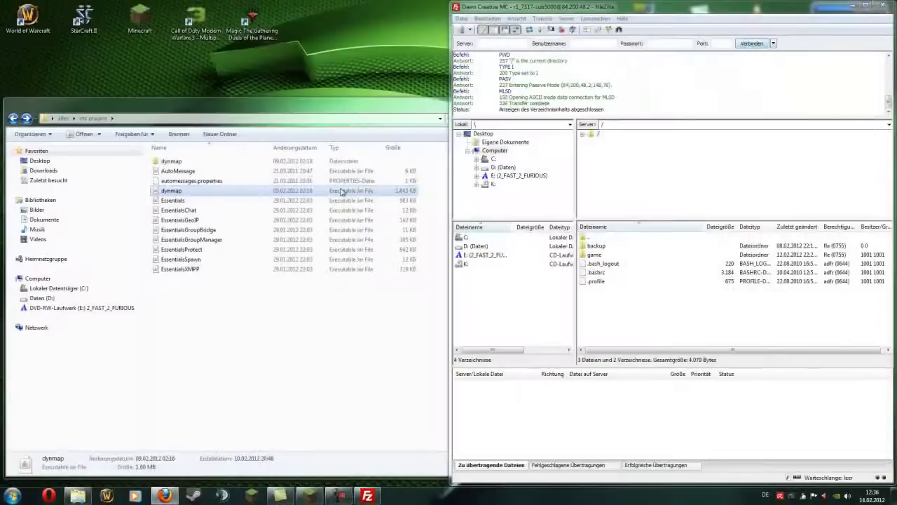
# Move the mc plugins folder window up and aside, and bring FileZilla back to the front
pyautogui.moveTo(226, 101)
pyautogui.mouseDown()
pyautogui.moveTo(258, 110)
pyautogui.moveTo(222, 117)
pyautogui.moveTo(225, 104)
pyautogui.mouseUp()
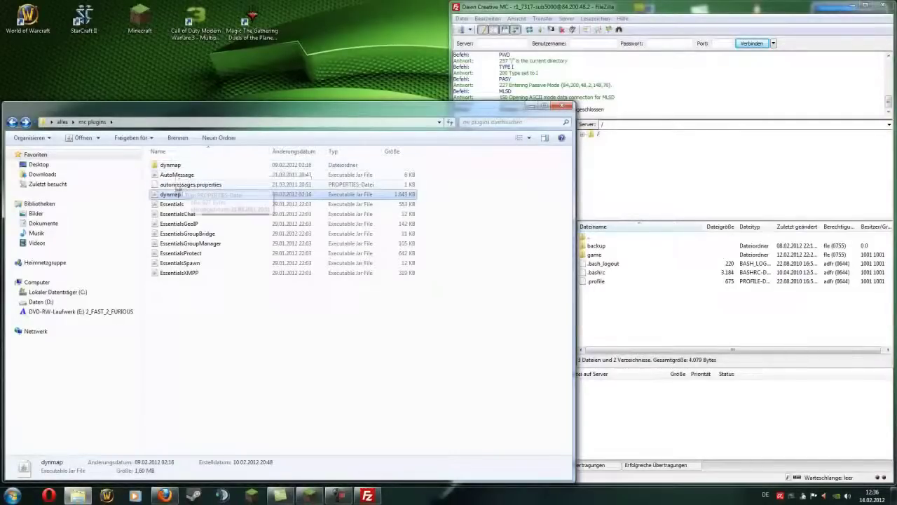
pyautogui.moveTo(236, 111); pyautogui.dragTo(180, 77)
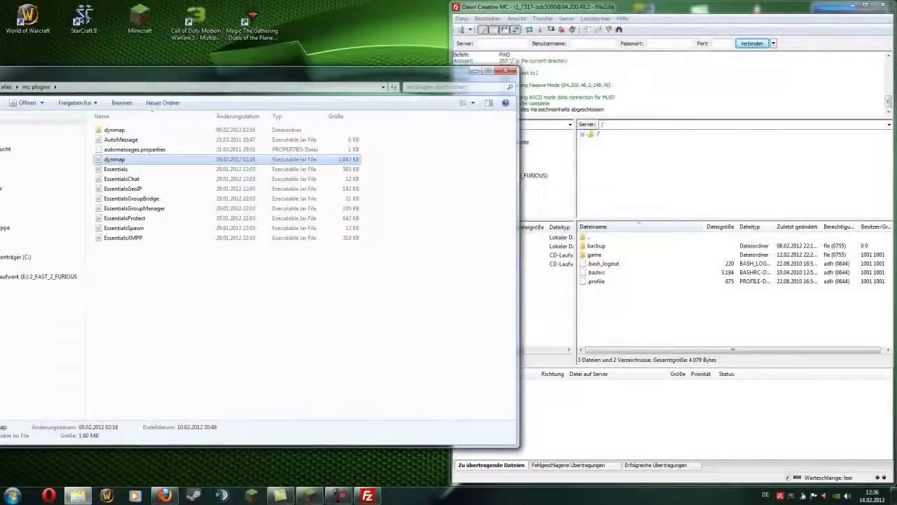
pyautogui.click(636, 191)
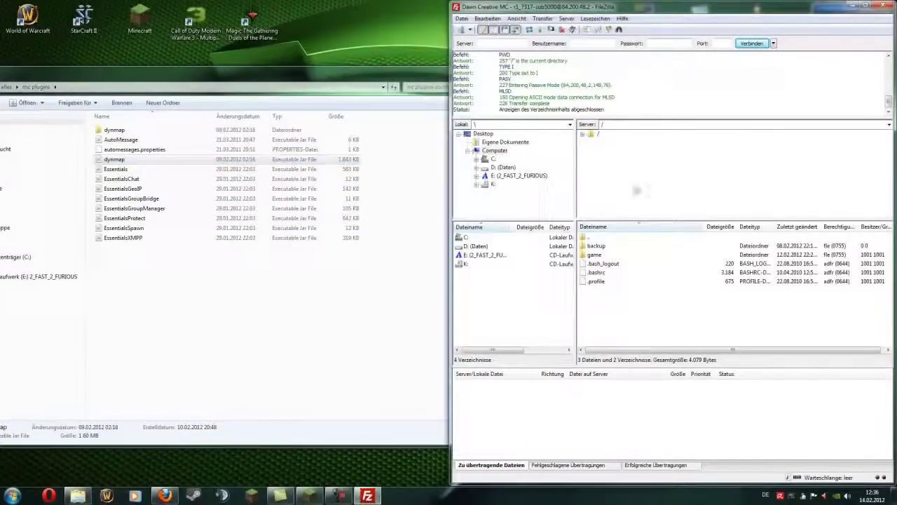
# Open the minecraft_bukkit folder inside game/25565_5256_minecraft_bukkit on the server
pyautogui.doubleClick(593, 256)
pyautogui.click(621, 257)
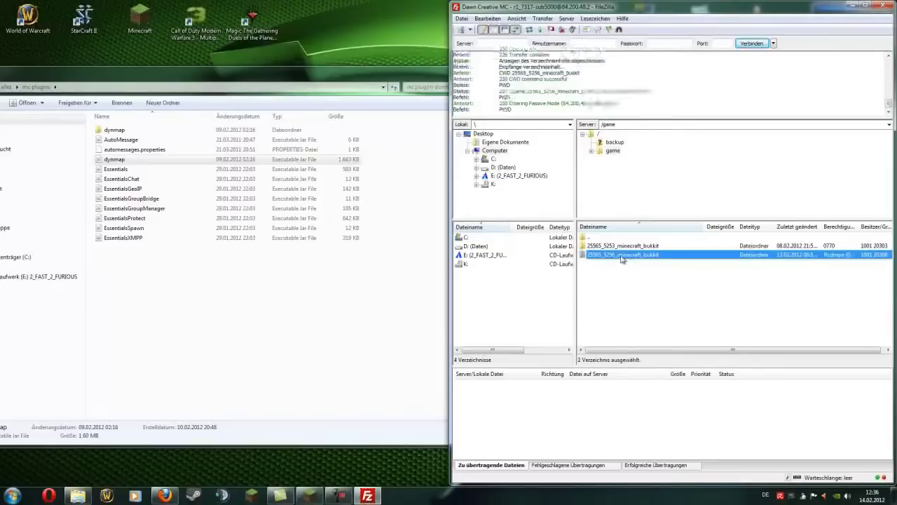
pyautogui.doubleClick(621, 256)
pyautogui.doubleClick(617, 246)
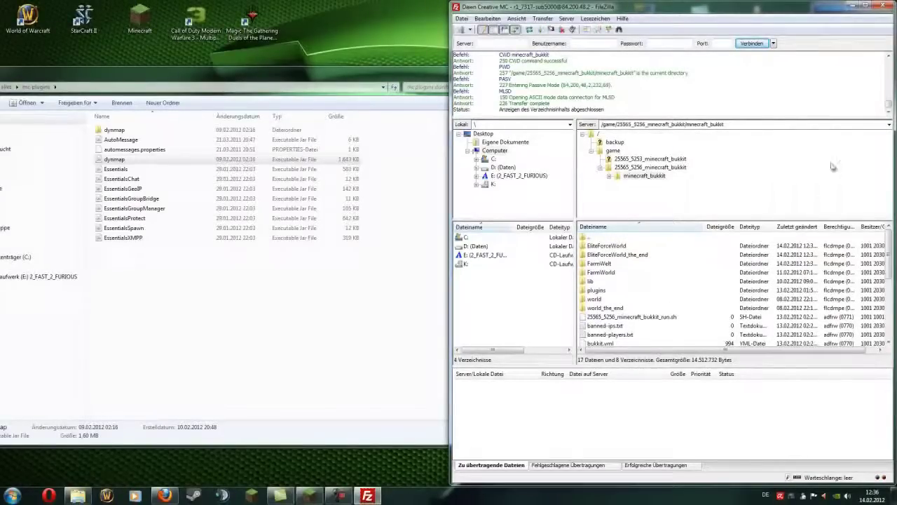
# Expand the minecraft_bukkit folder in the remote directory tree to list its subfolders
pyautogui.click(598, 291)
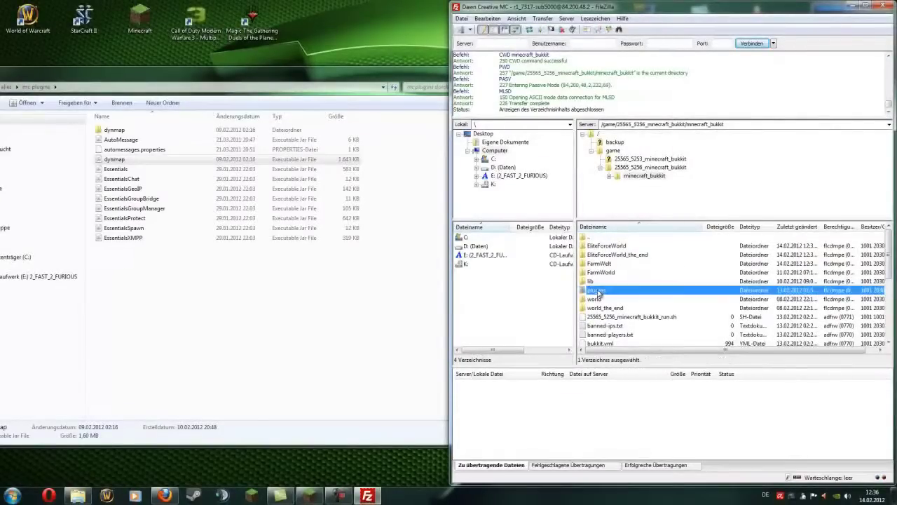
pyautogui.click(613, 179)
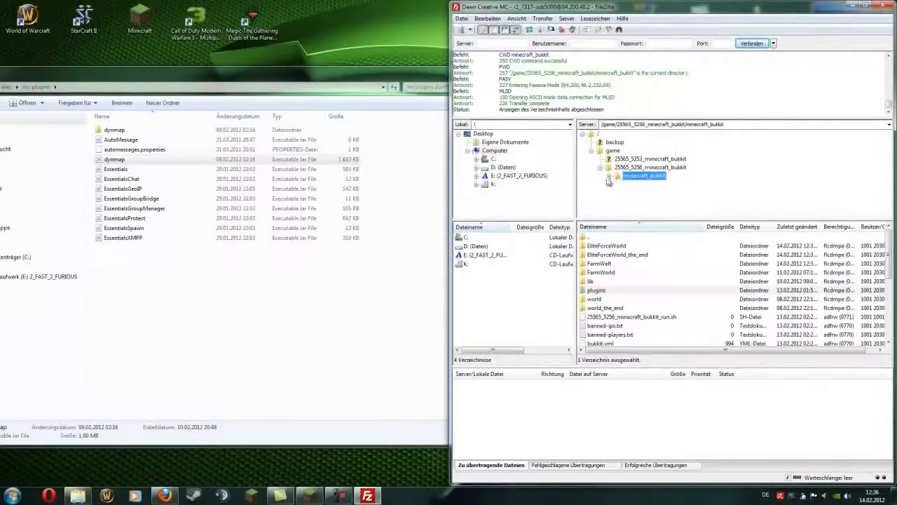
pyautogui.click(608, 178)
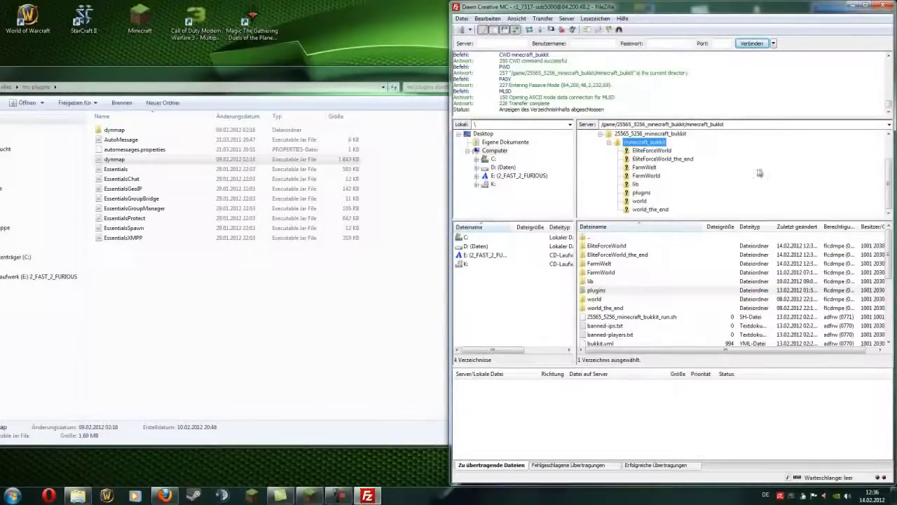
pyautogui.scroll(2, 759, 175)
pyautogui.scroll(-2, 752, 181)
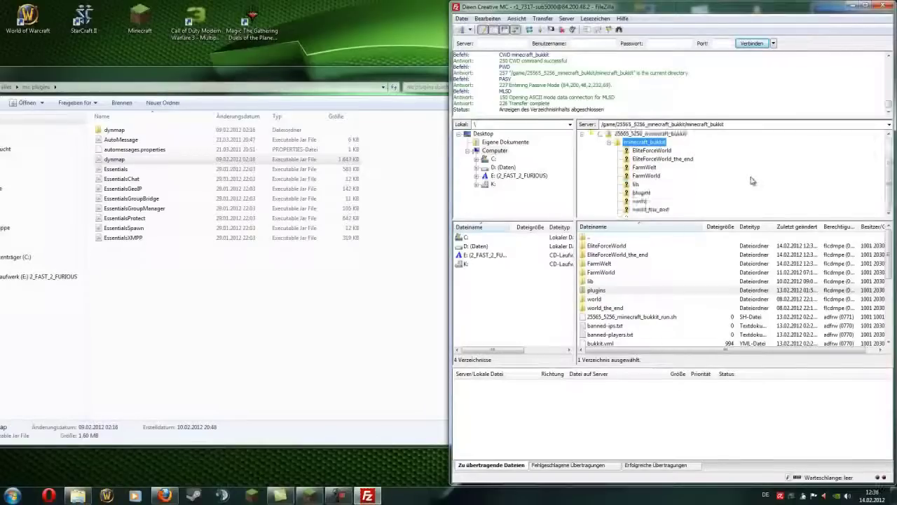
# Look through the remote EliteForceWorld, EliteForceWorld_the_end, FarmWelt, FarmWorld and lib folders
pyautogui.click(648, 150)
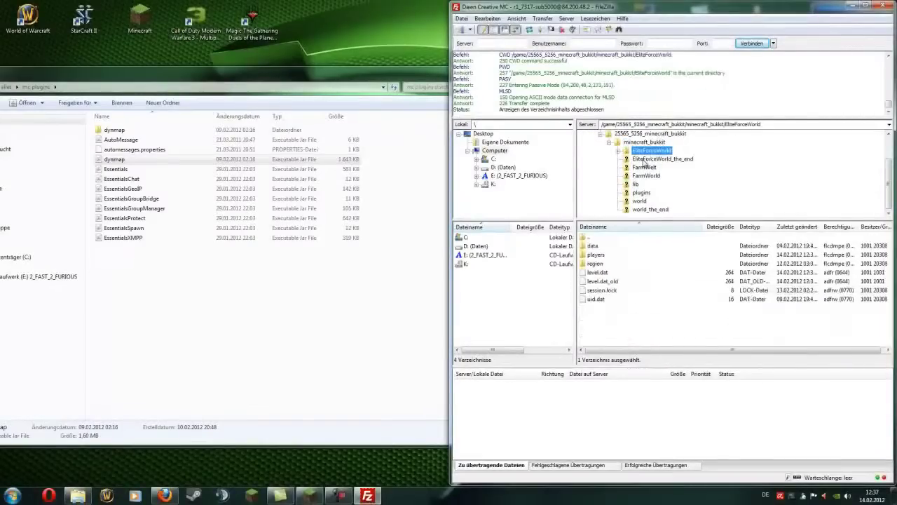
pyautogui.click(643, 159)
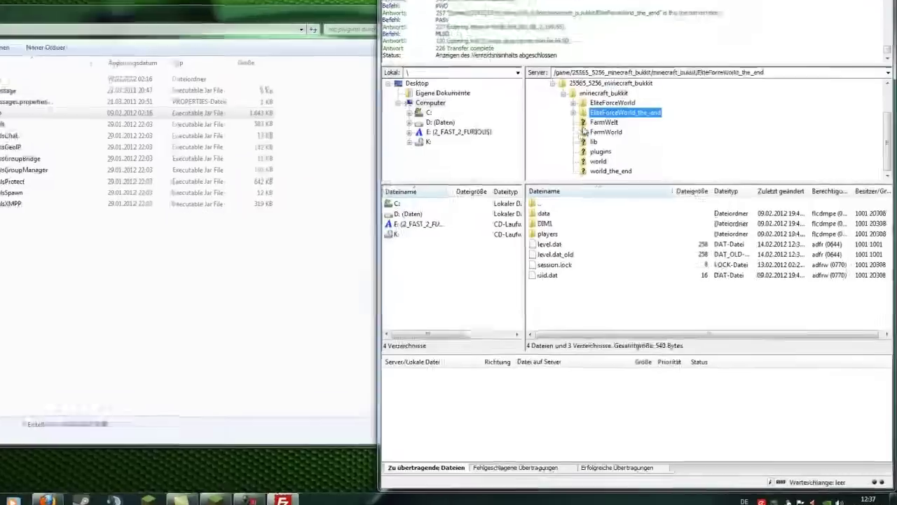
pyautogui.click(600, 124)
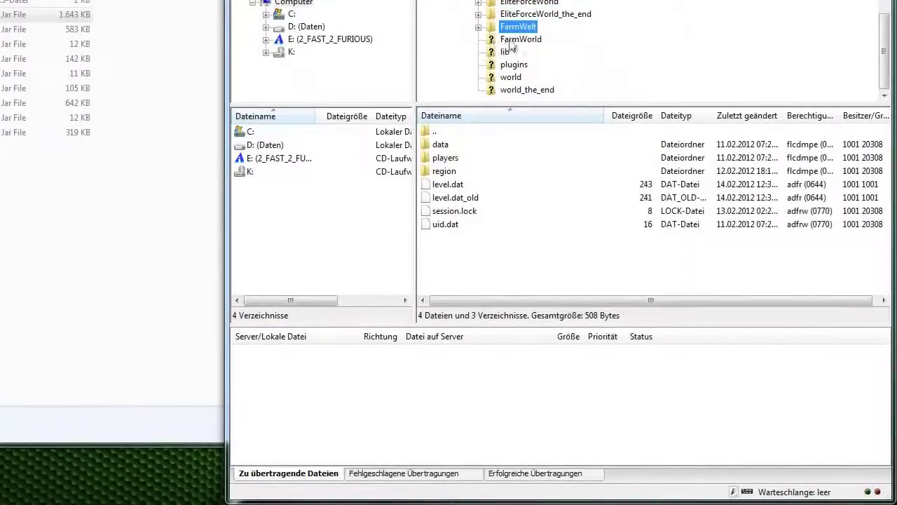
pyautogui.click(510, 40)
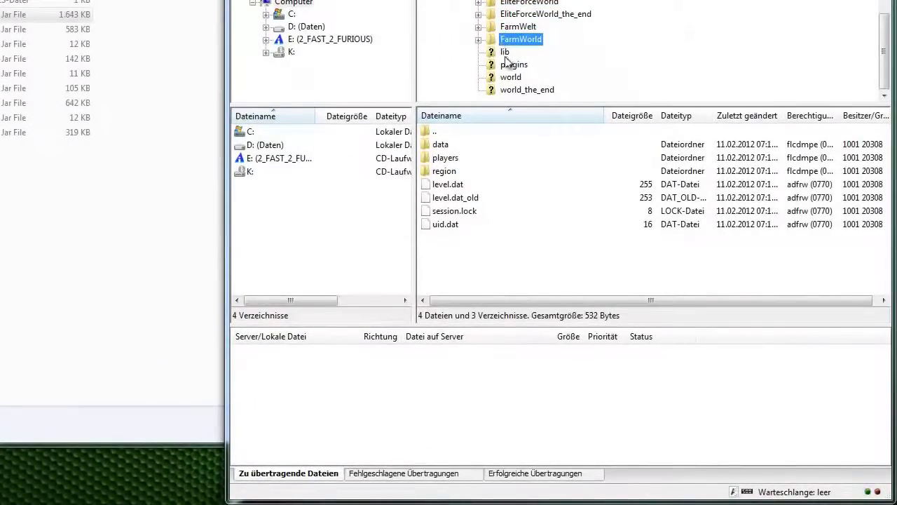
pyautogui.click(505, 55)
# Open the remote plugins folder as the upload target and pick the local dynmap jar file in the mc plugins folder
pyautogui.click(524, 67)
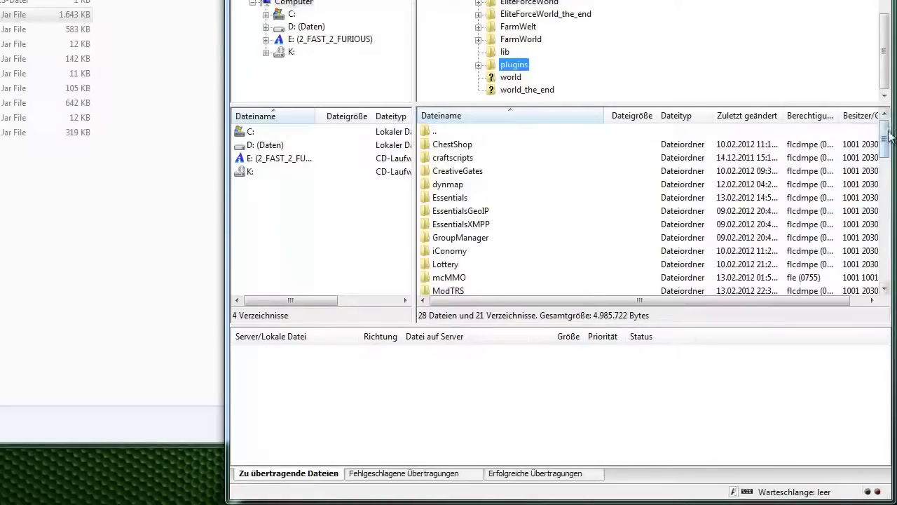
pyautogui.moveTo(889, 135)
pyautogui.mouseDown()
pyautogui.moveTo(890, 258)
pyautogui.moveTo(882, 122)
pyautogui.mouseUp()
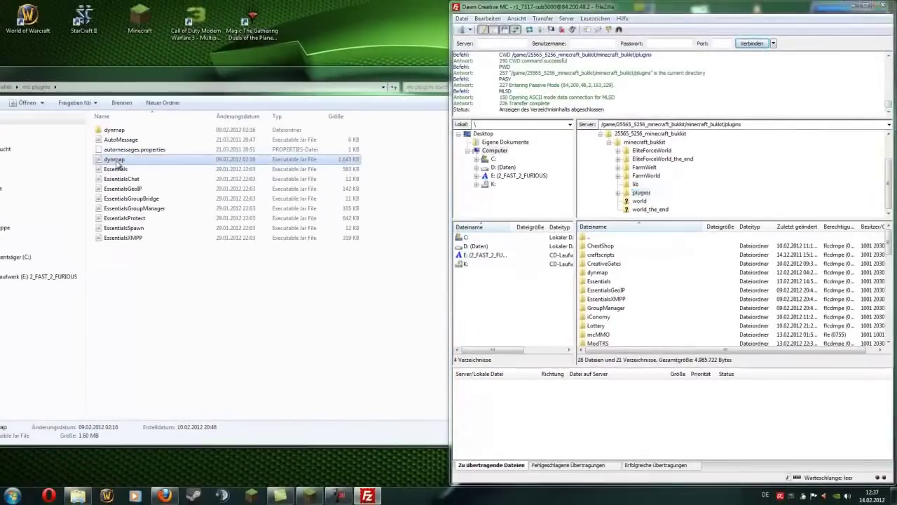
pyautogui.moveTo(117, 164)
pyautogui.mouseDown()
pyautogui.moveTo(401, 150)
pyautogui.moveTo(671, 190)
pyautogui.moveTo(645, 202)
pyautogui.moveTo(671, 191)
pyautogui.moveTo(638, 190)
pyautogui.moveTo(645, 202)
pyautogui.moveTo(143, 162)
pyautogui.moveTo(120, 145)
pyautogui.moveTo(124, 161)
pyautogui.mouseUp()
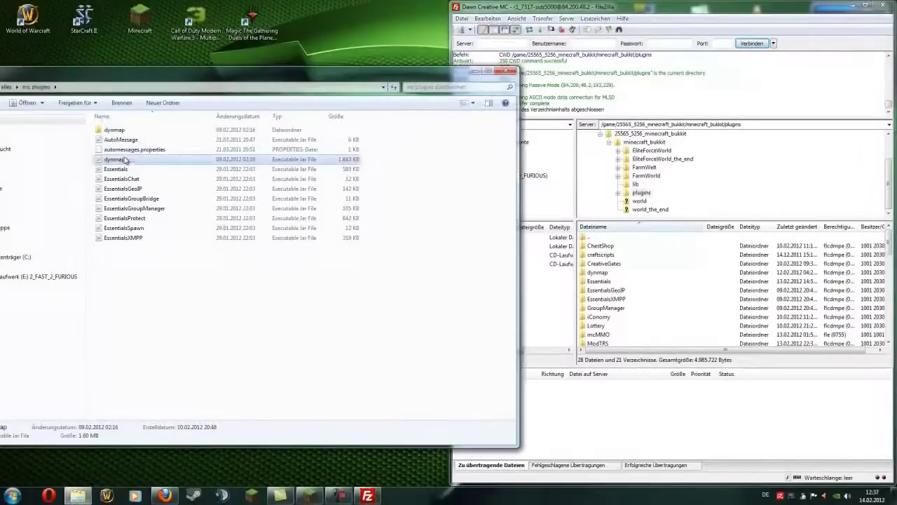
pyautogui.click(847, 171)
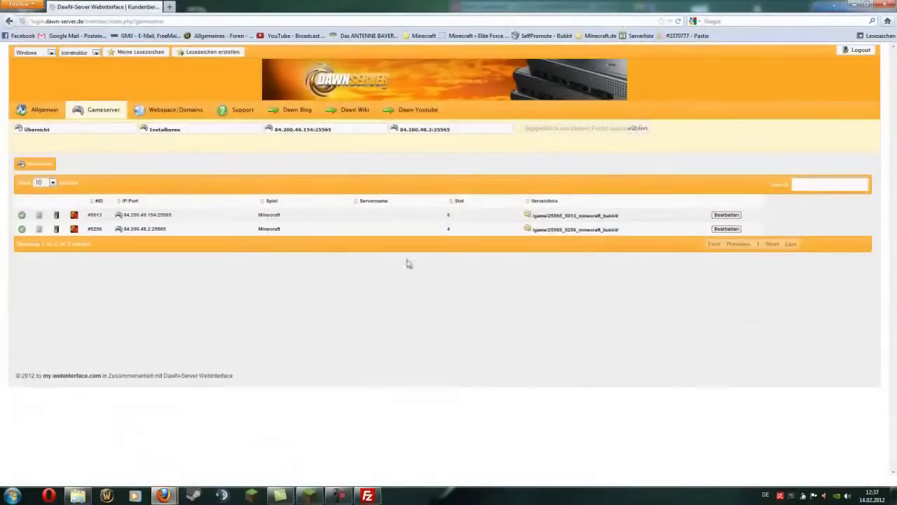
# In the DawN-Server web interface, open the management page of Minecraft game server #5256, restart it, and return to FileZilla
pyautogui.click(724, 229)
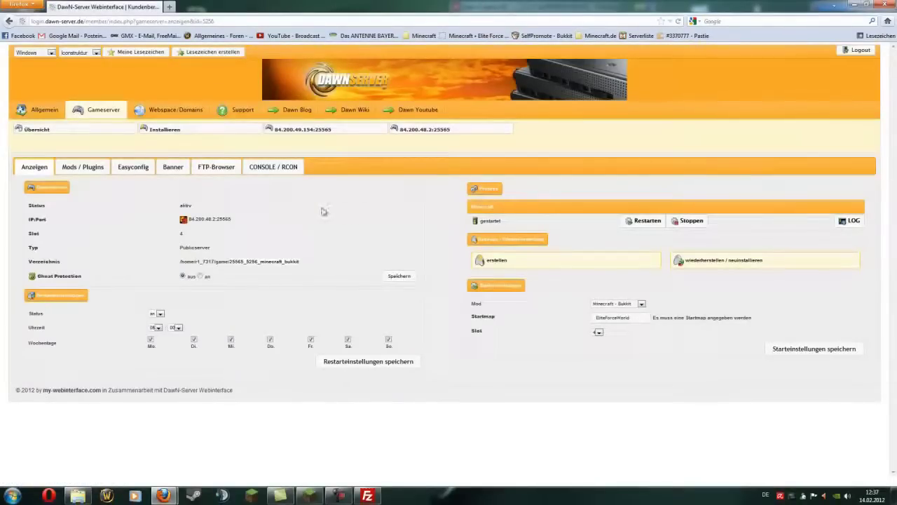
pyautogui.click(644, 223)
pyautogui.click(850, 4)
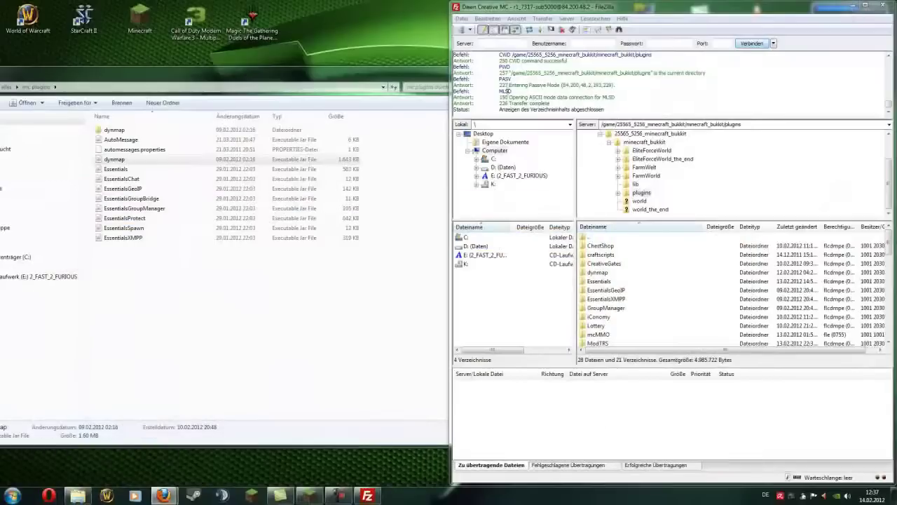
# Refresh the remote plugins listing and open its dynmap folder to look through the configuration files
pyautogui.click(531, 31)
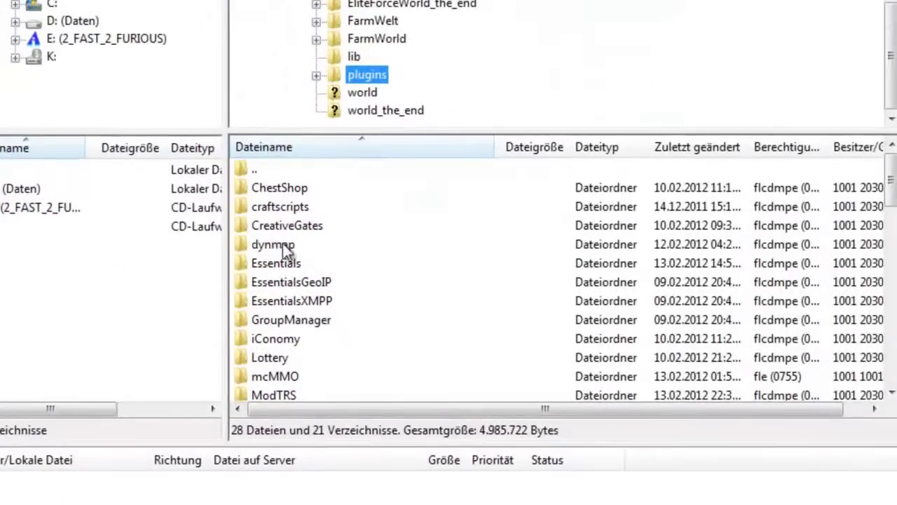
pyautogui.click(644, 276)
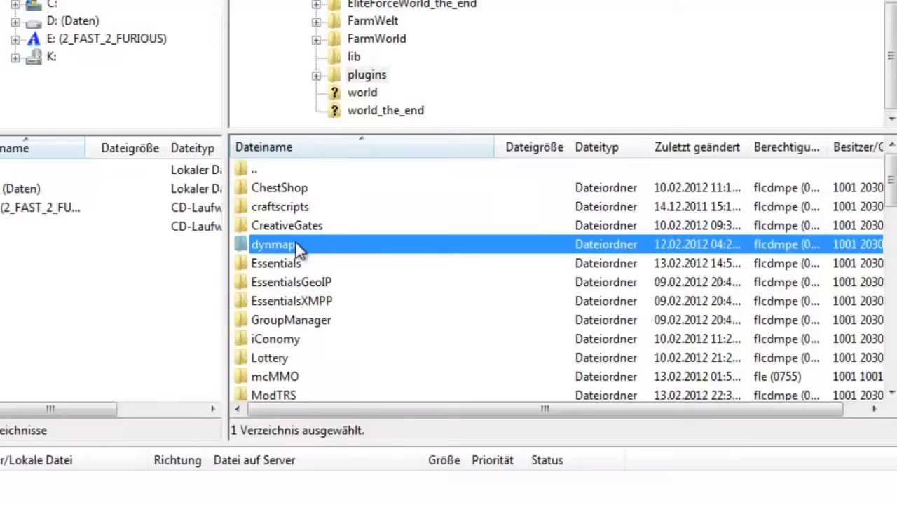
pyautogui.doubleClick(272, 245)
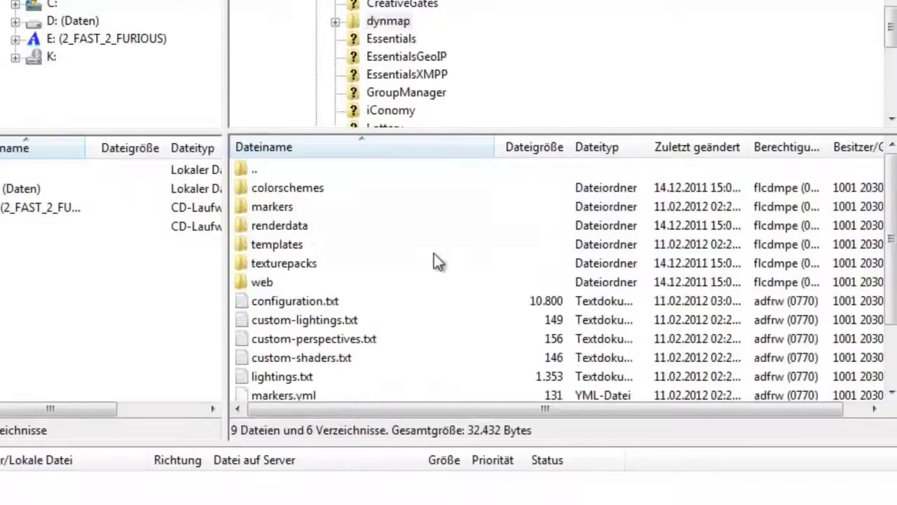
pyautogui.click(339, 251)
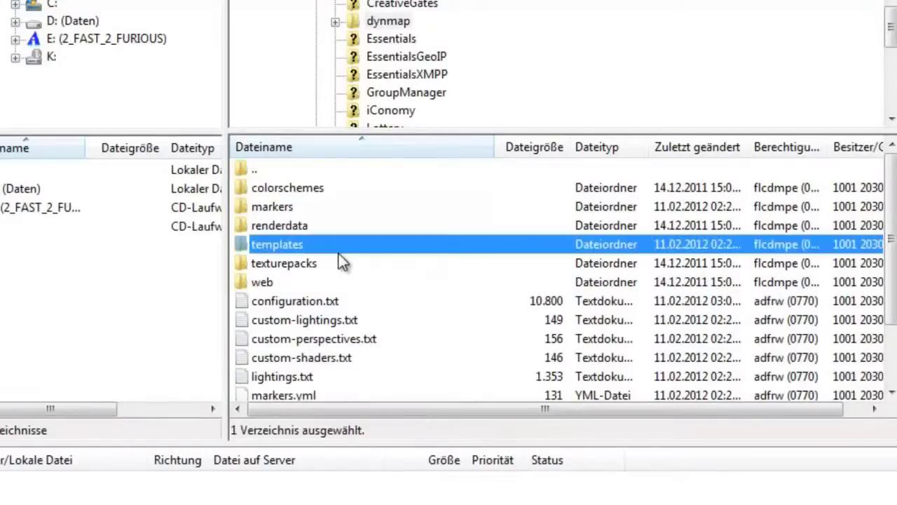
pyautogui.scroll(-2, 339, 253)
pyautogui.scroll(2, 322, 245)
pyautogui.scroll(-2, 320, 244)
pyautogui.scroll(-1, 320, 244)
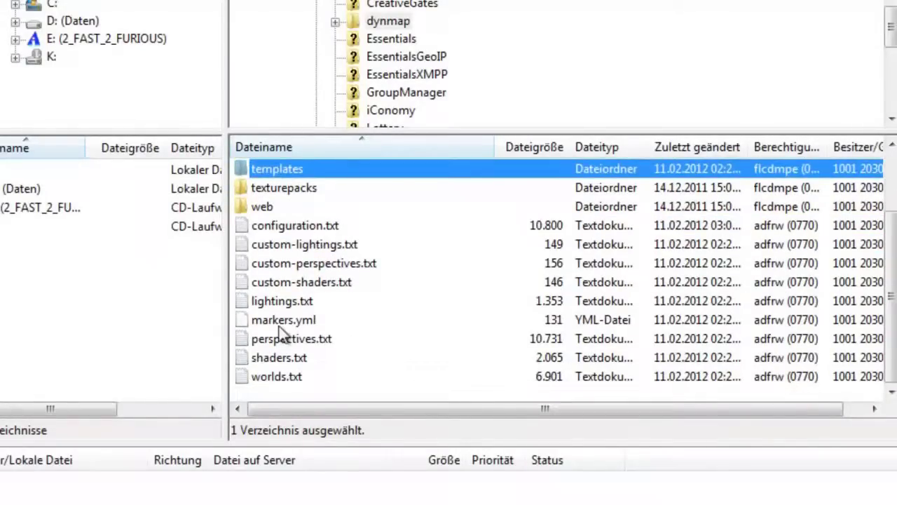
# Widen the remote pane by shrinking the local one, and look through the remote folder tree around the dynmap folder
pyautogui.click(310, 323)
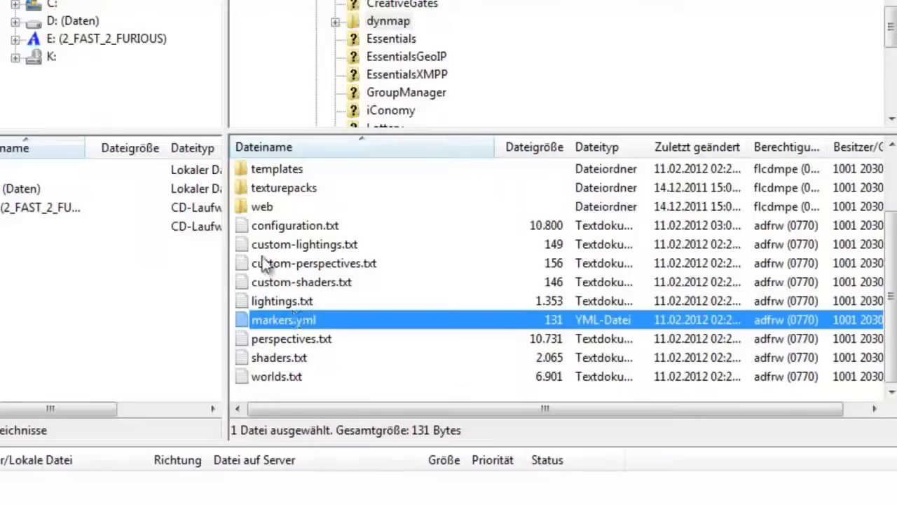
pyautogui.moveTo(226, 63); pyautogui.dragTo(116, 62)
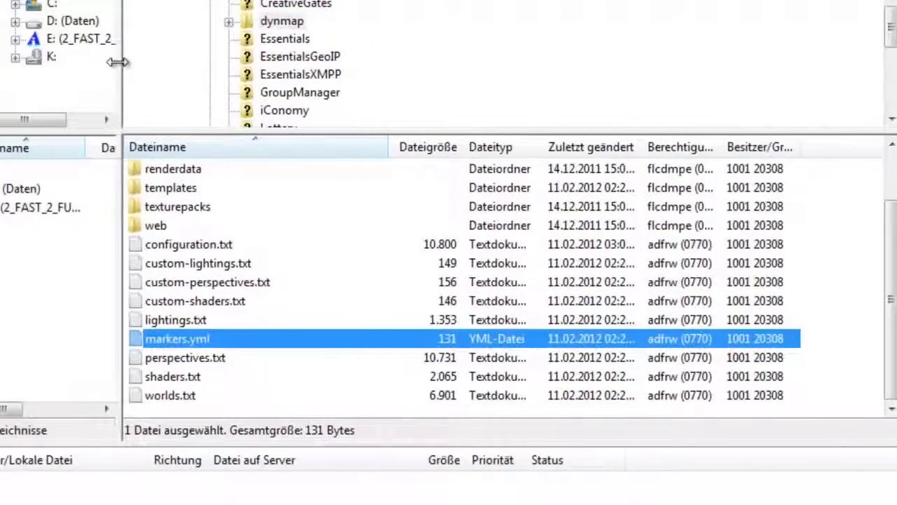
pyautogui.click(585, 6)
pyautogui.scroll(6, 582, 7)
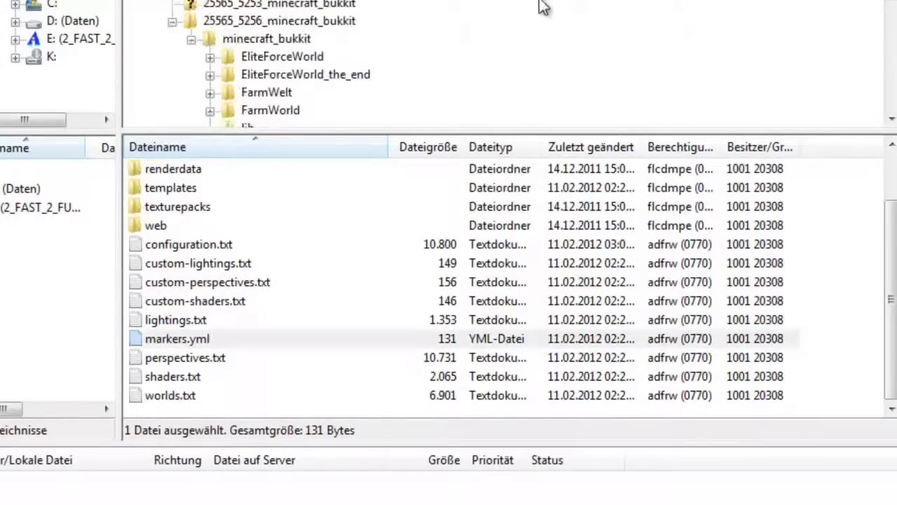
pyautogui.scroll(-8, 540, 7)
pyautogui.scroll(4, 540, 7)
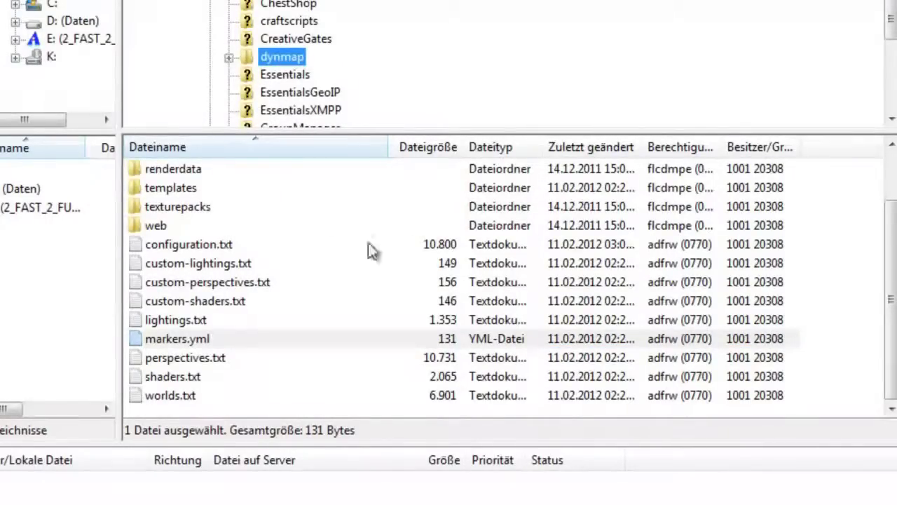
# Open the remote dynmap configuration.txt for viewing and editing, and move its editor window up to the upper edge of the screen
pyautogui.click(181, 241)
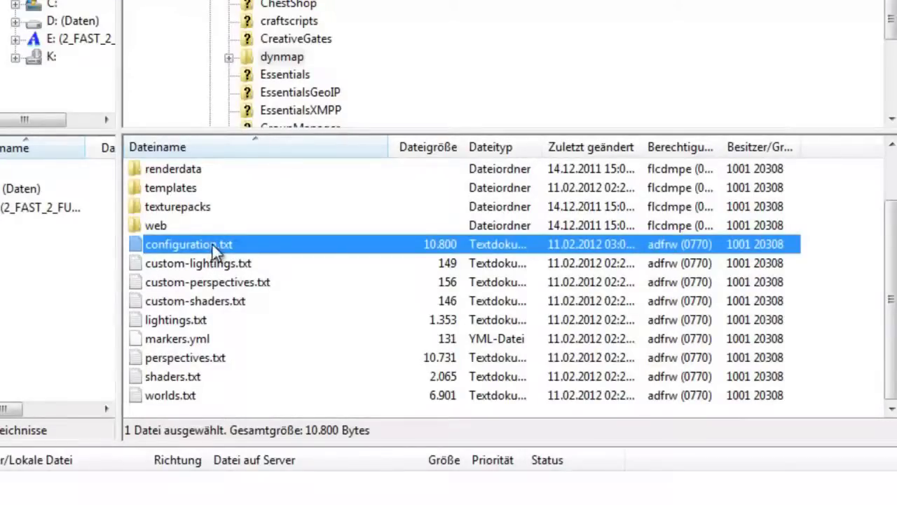
pyautogui.rightClick(176, 242)
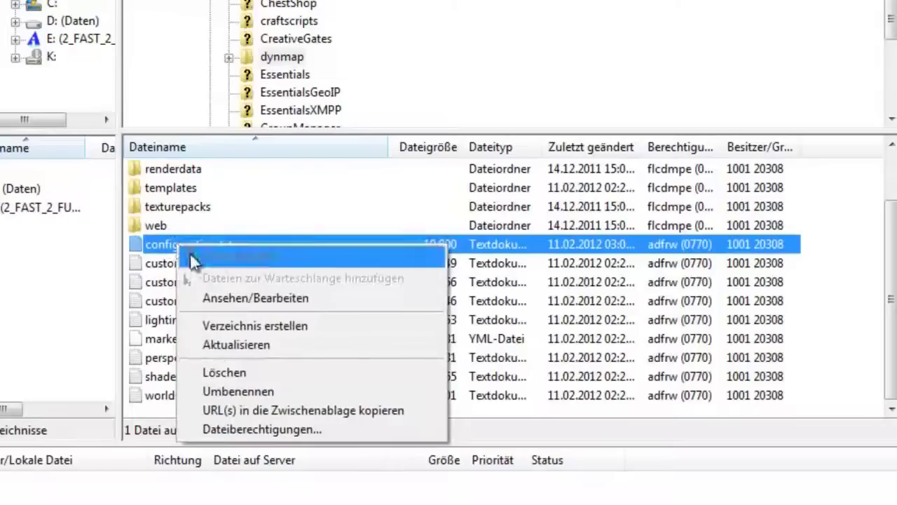
pyautogui.click(283, 298)
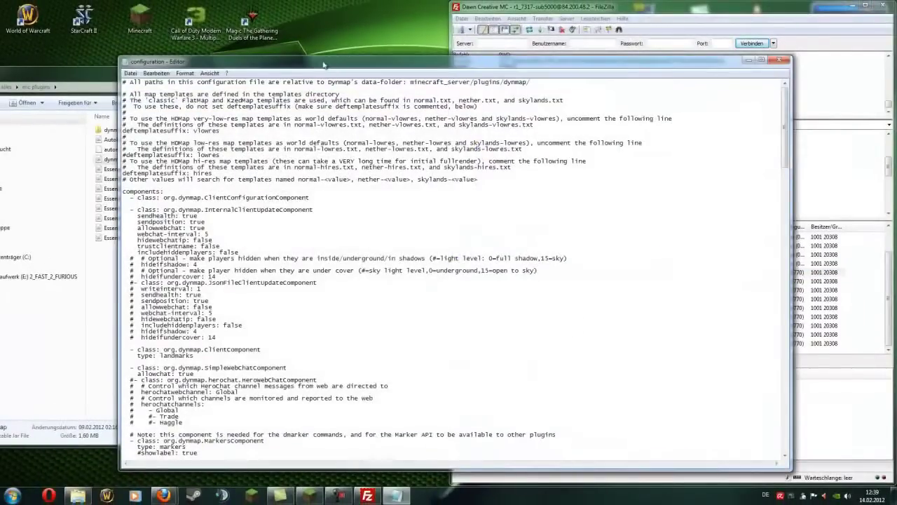
pyautogui.moveTo(328, 71); pyautogui.dragTo(288, 1)
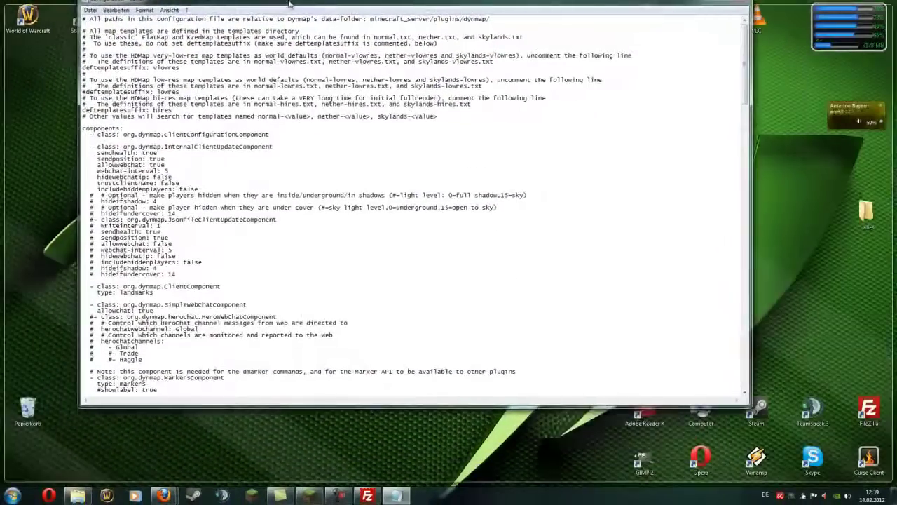